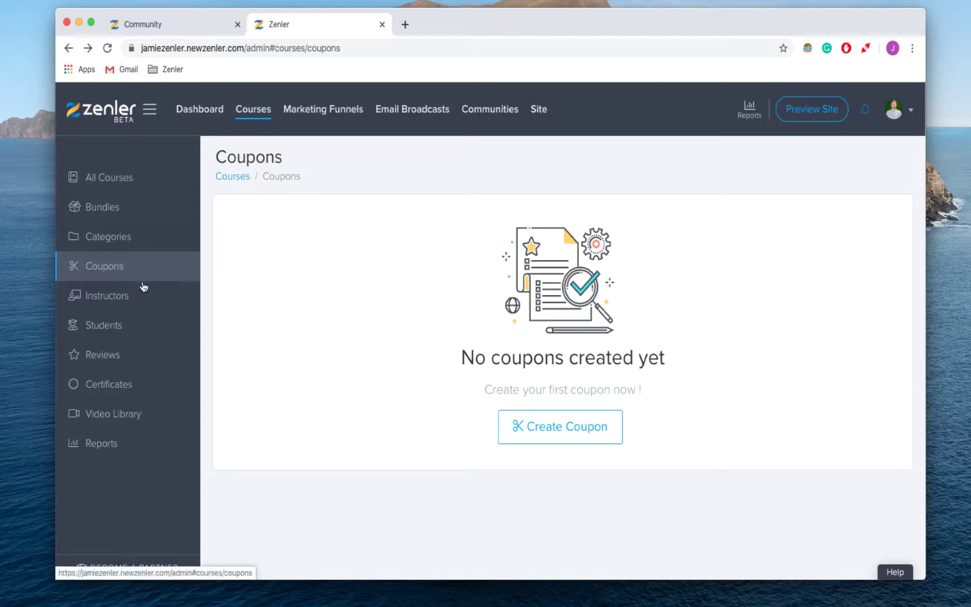
Start a new coupon with auto-generated code PIUJUIHD and the description 'Test'
click(544, 430)
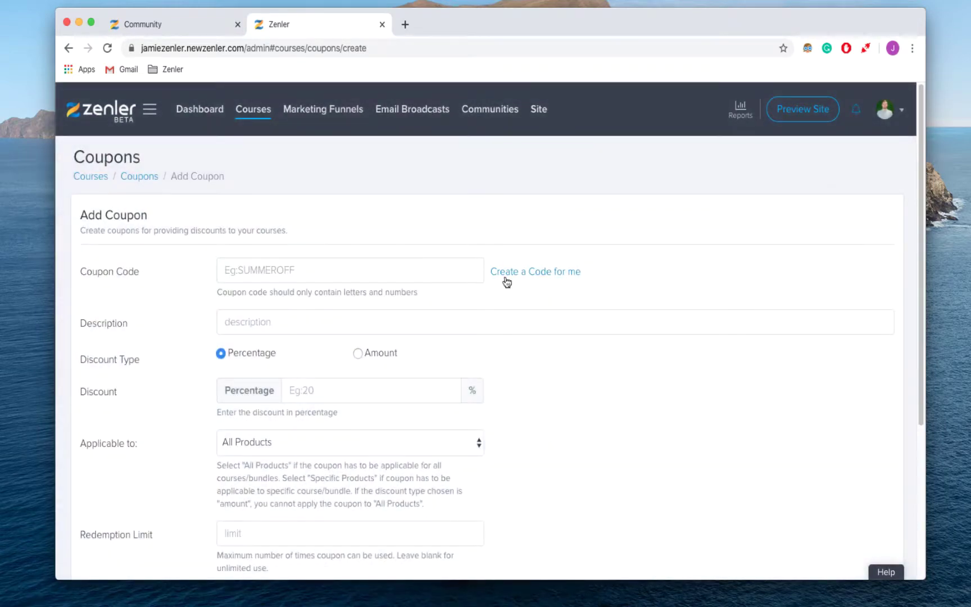
click(534, 278)
click(347, 326)
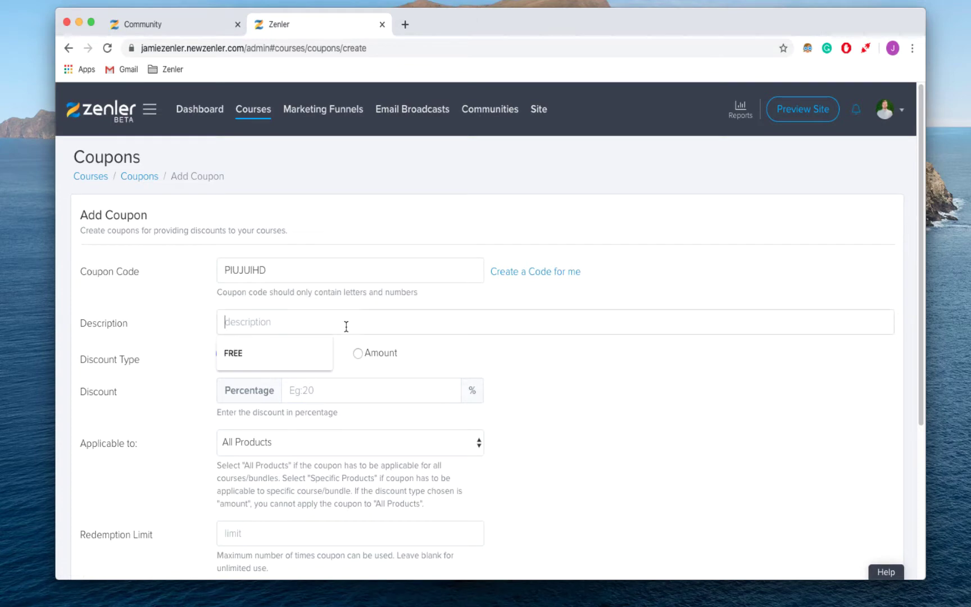
click(197, 320)
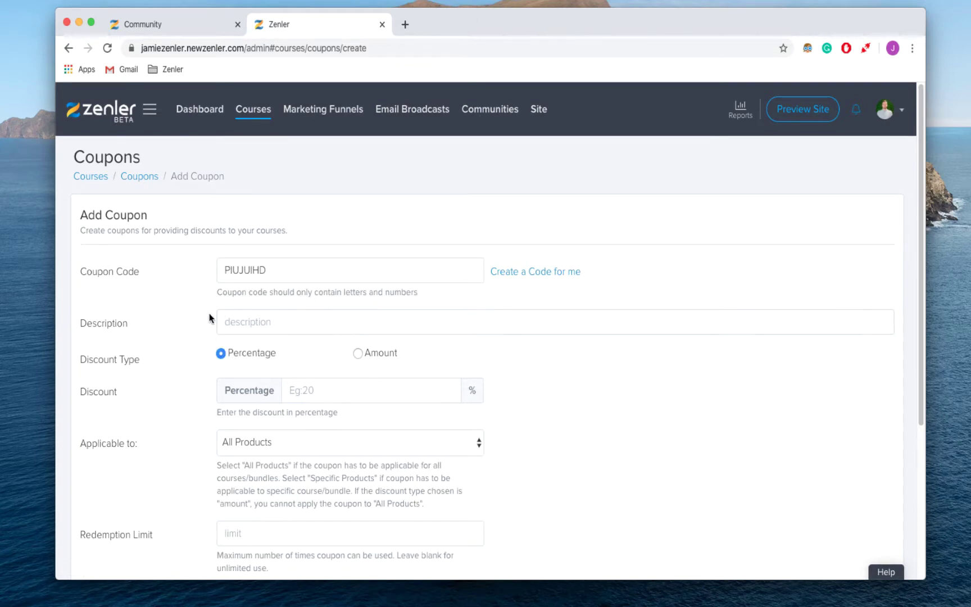
click(246, 320)
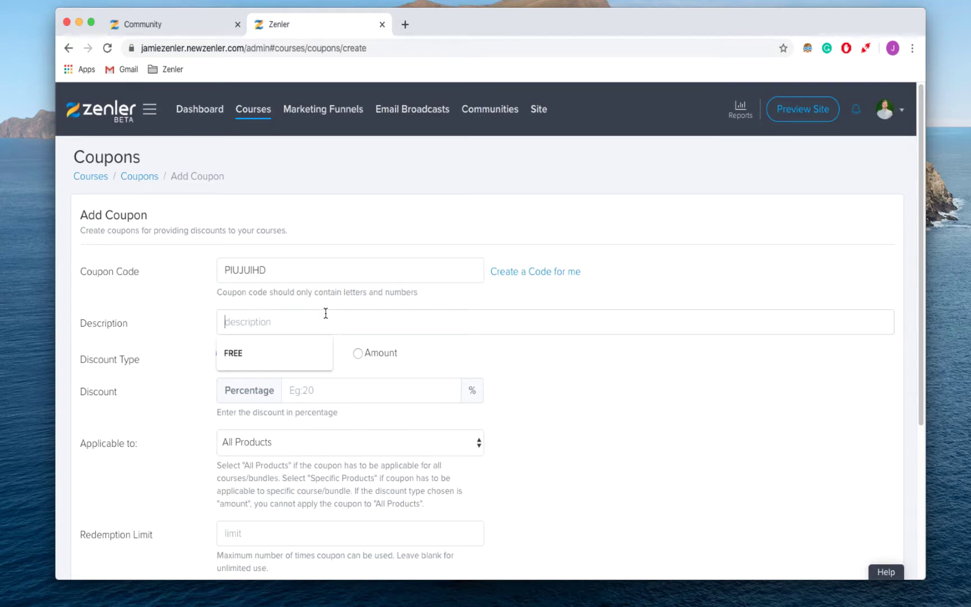
text(Tru)
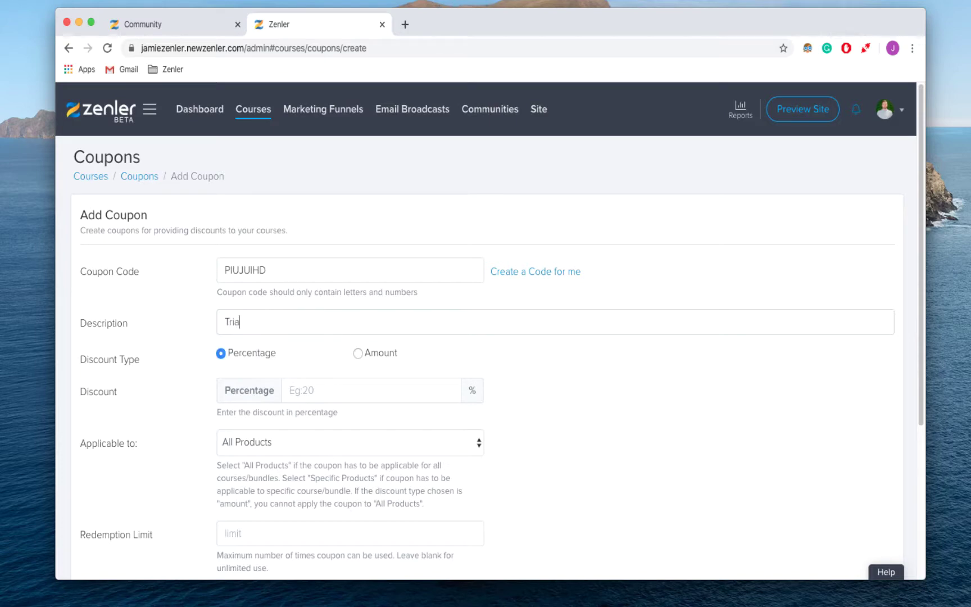
key(BackSpace)
key(BackSpace)
key(BackSpace)
text(Test)
scroll(529, 382, down, 5)
scroll(462, 334, up, 1)
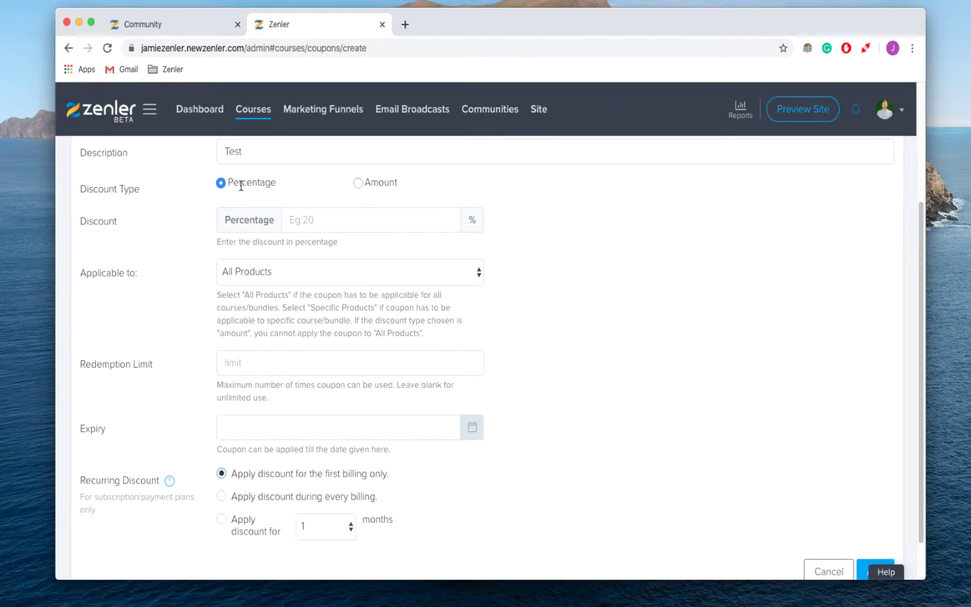
Enter a 100% discount and restrict it to the Getting Started With Zenler course
click(347, 219)
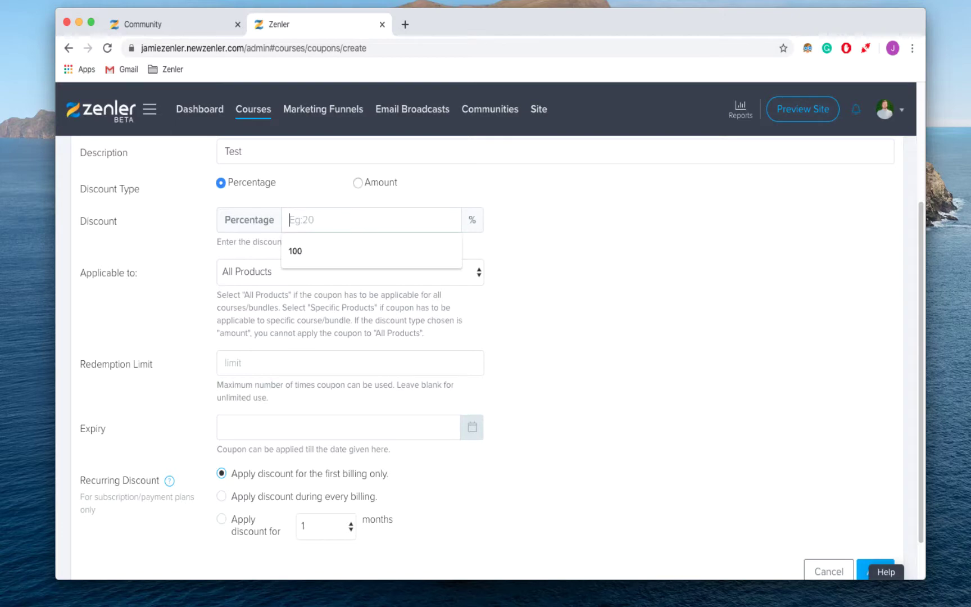
text(100)
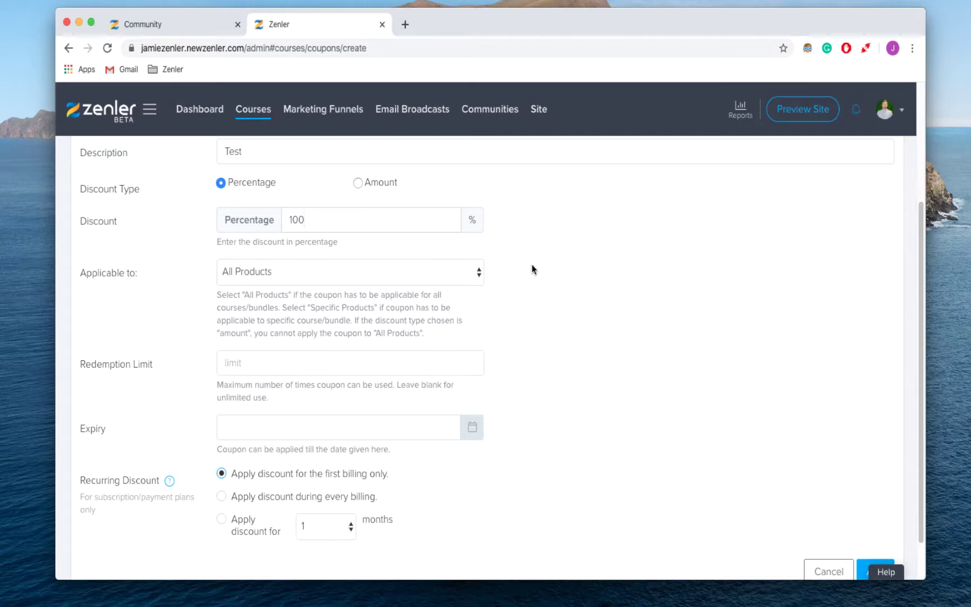
click(418, 270)
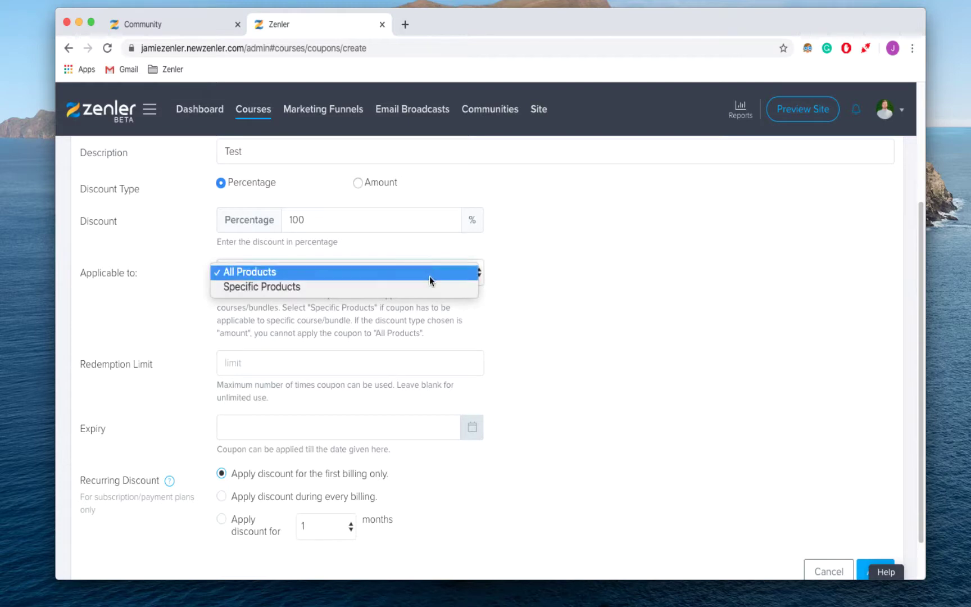
click(430, 286)
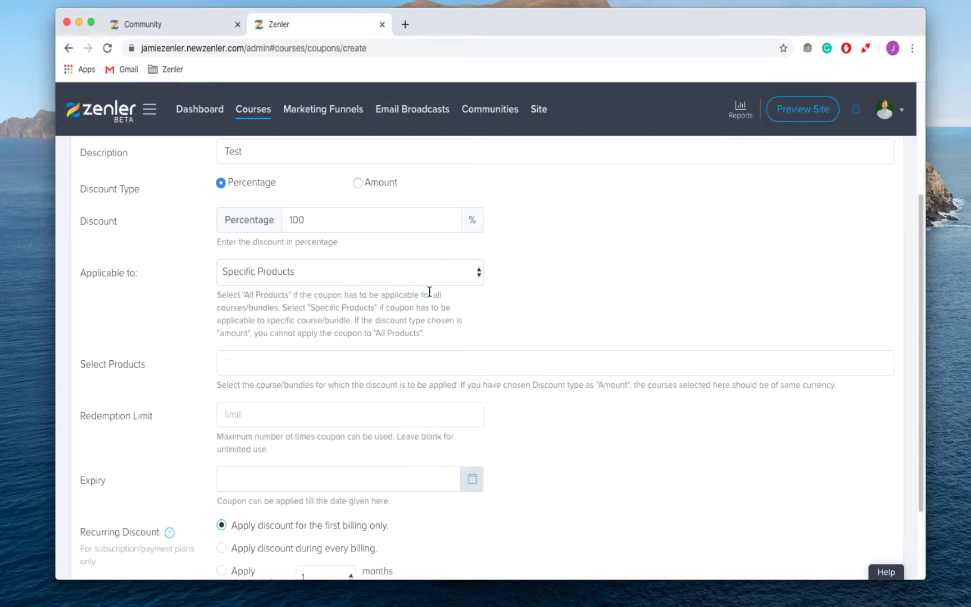
click(361, 368)
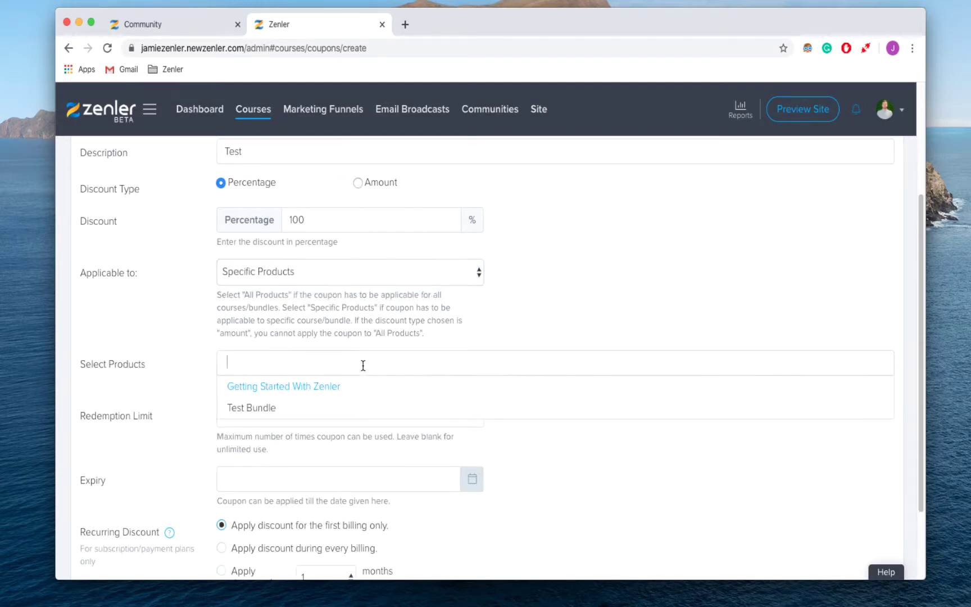
click(347, 389)
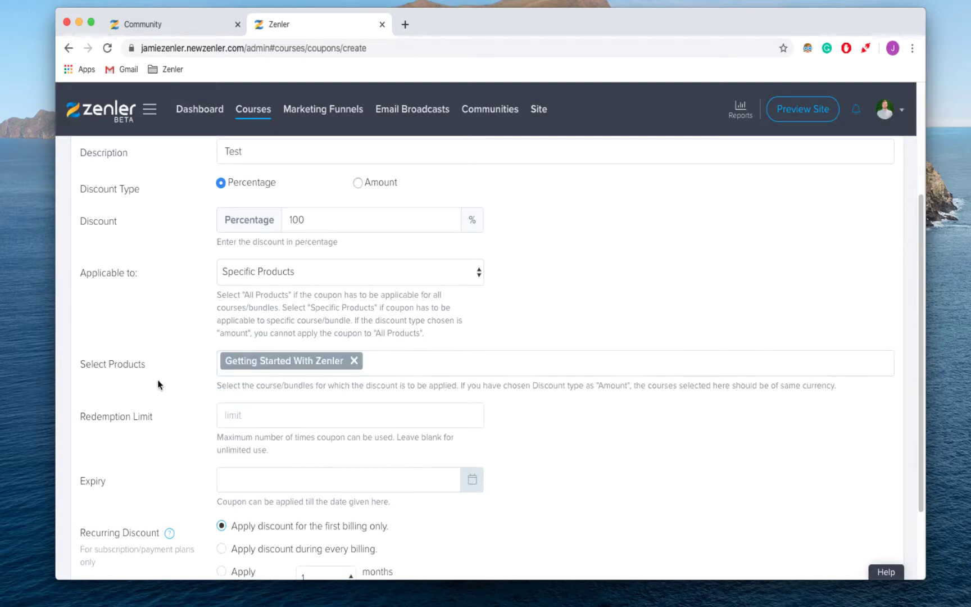
scroll(234, 431, down, 1)
Set the coupon's redemption limit to 1
click(228, 401)
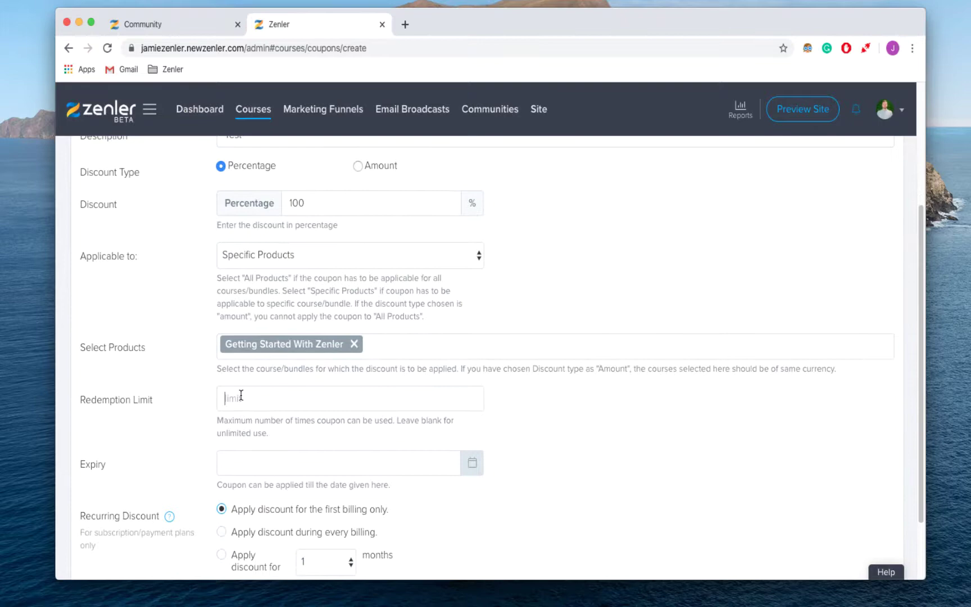
click(192, 394)
click(243, 403)
text(1)
scroll(300, 450, down, 2)
Set the expiry date to 9 March 2020 and apply the discount during every billing
click(467, 372)
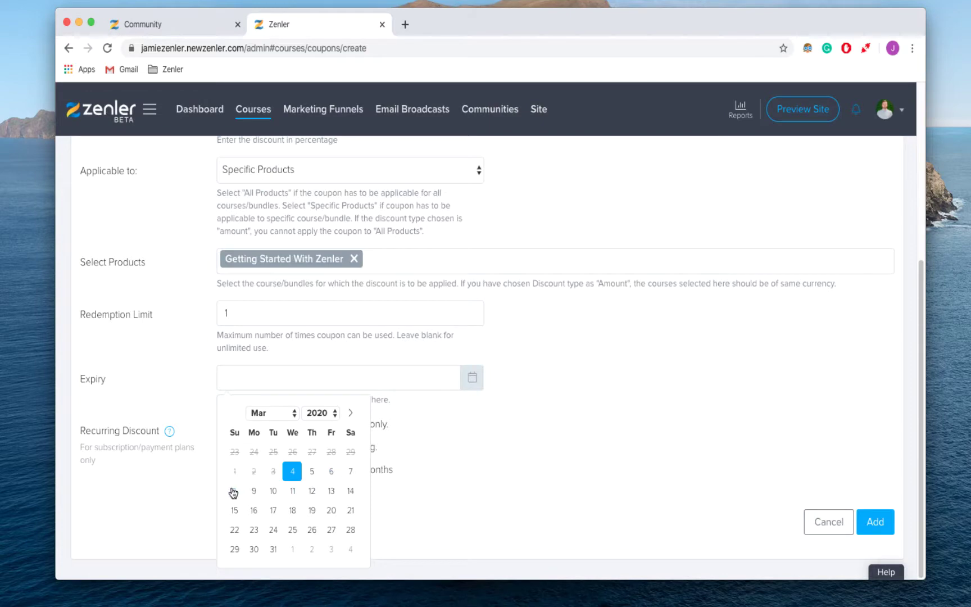
click(252, 492)
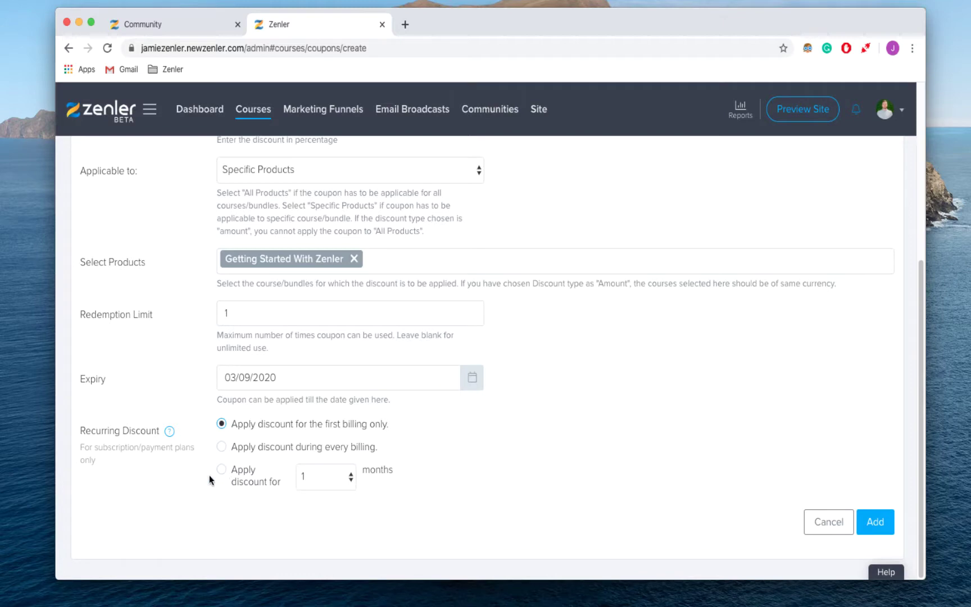
click(222, 447)
Briefly try a 6-month discount duration, revert to every billing, and add the coupon
click(251, 491)
click(342, 481)
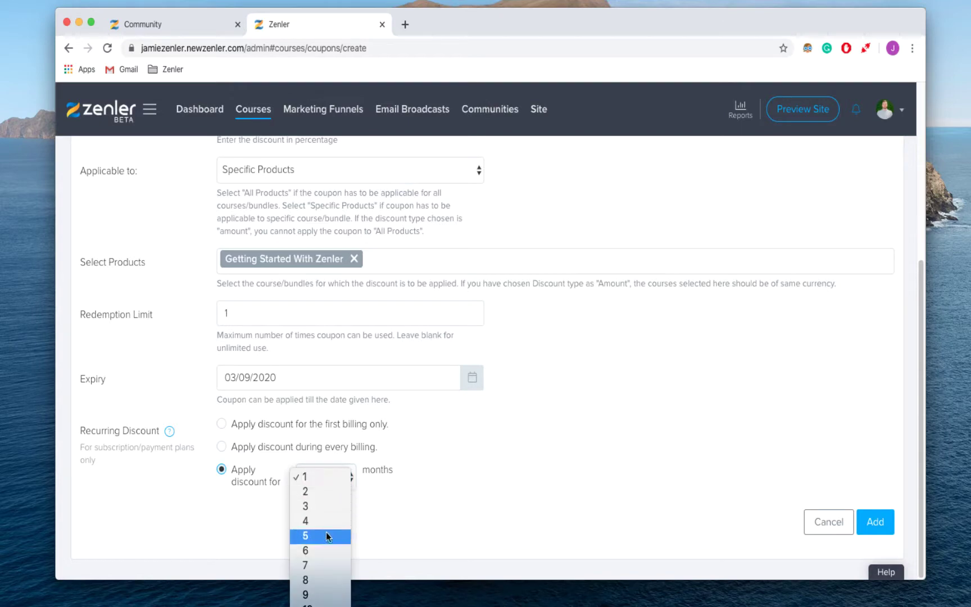
click(319, 550)
click(222, 448)
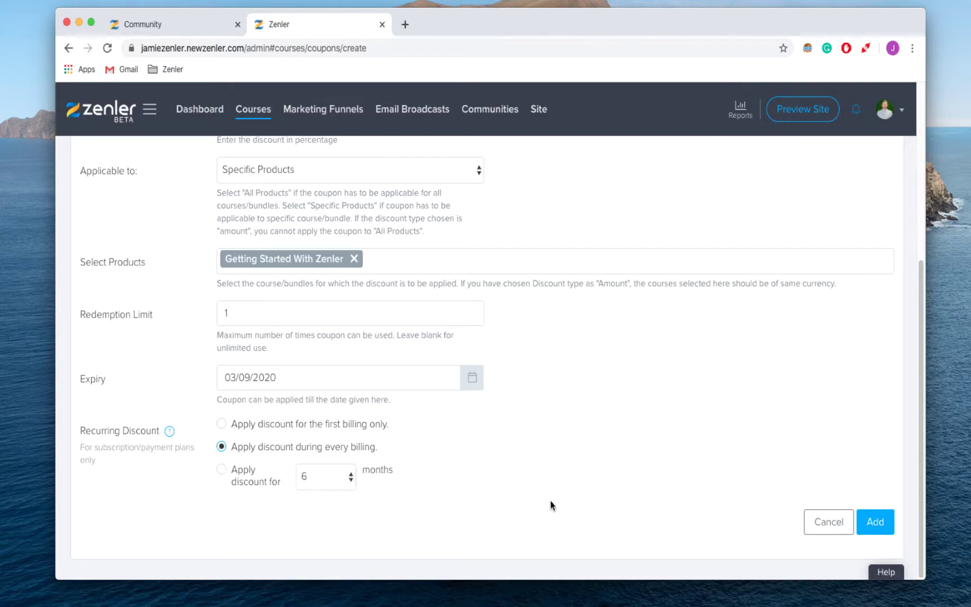
click(880, 522)
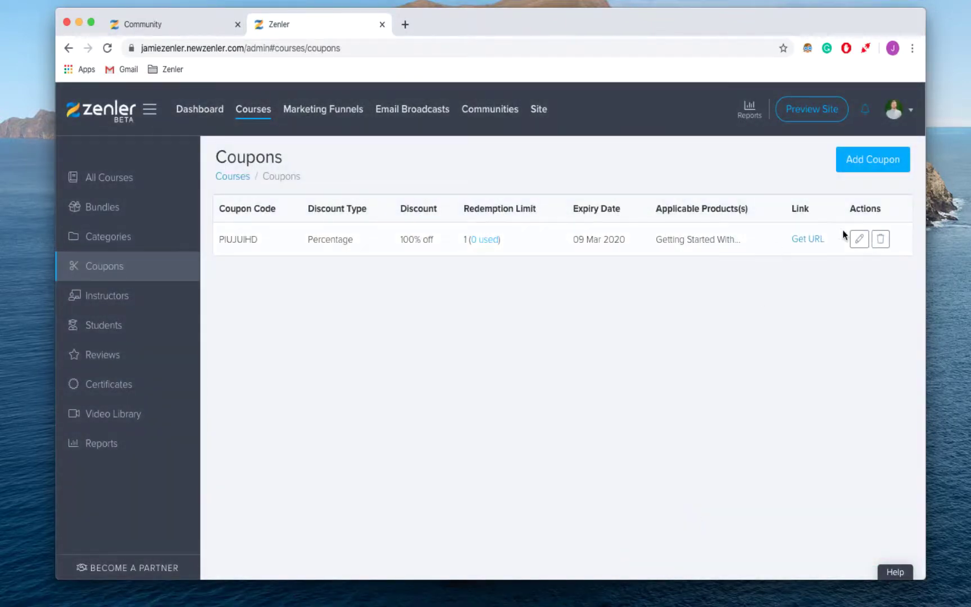
Open the PIUJUIHD coupon URL from Get URL in an incognito window
click(810, 241)
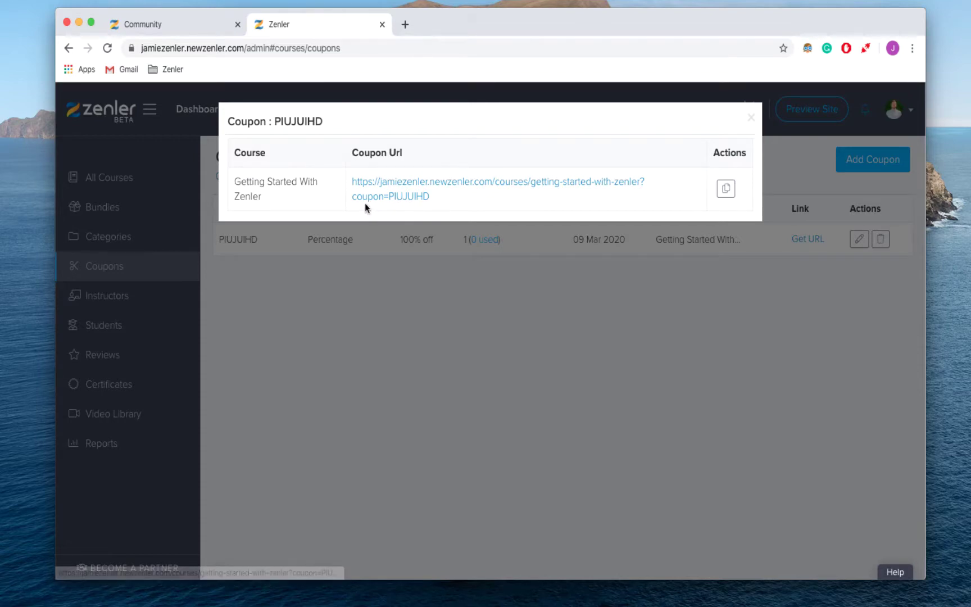
right_click(493, 181)
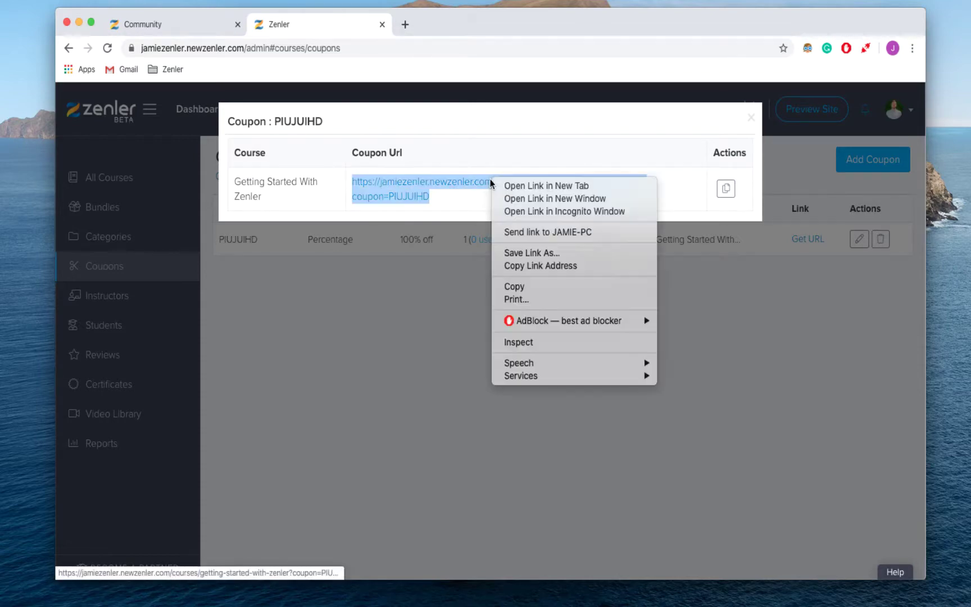
click(518, 211)
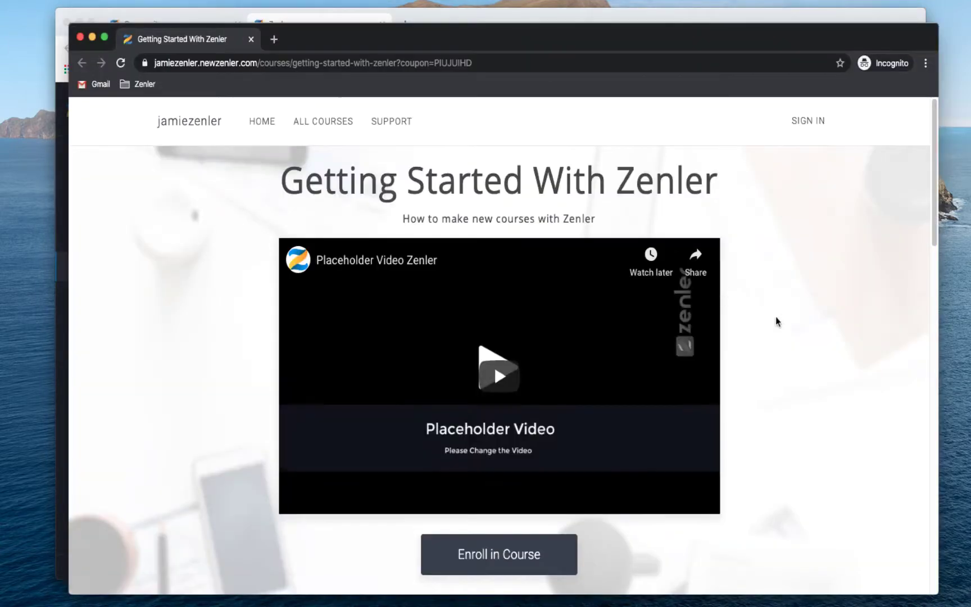
scroll(759, 326, down, 2)
Enroll in the course and highlight coupon PIUJUIHD, the 100% discount and the £0 total
click(519, 464)
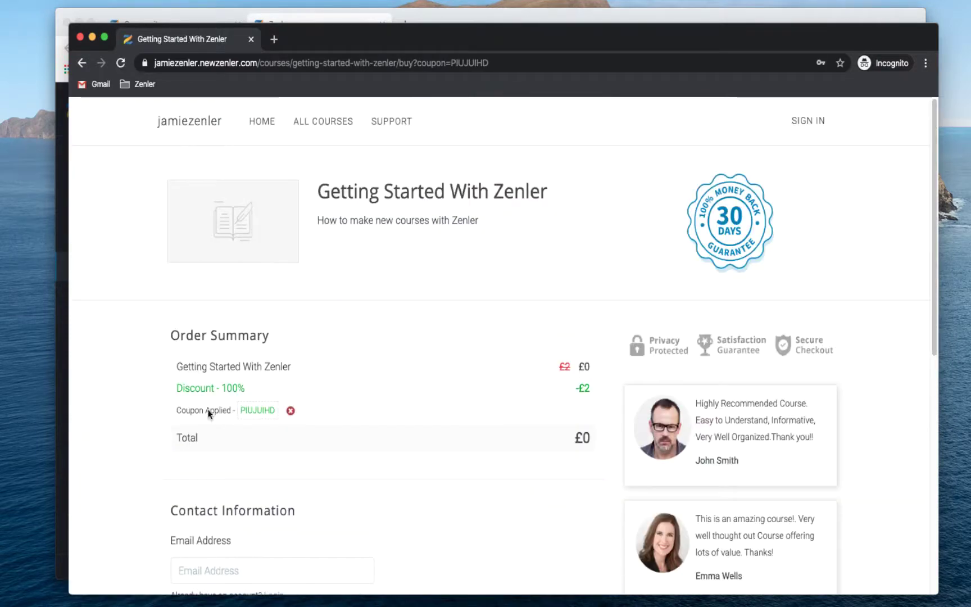
drag(241, 408, 274, 410)
click(274, 411)
drag(187, 389, 243, 397)
click(245, 397)
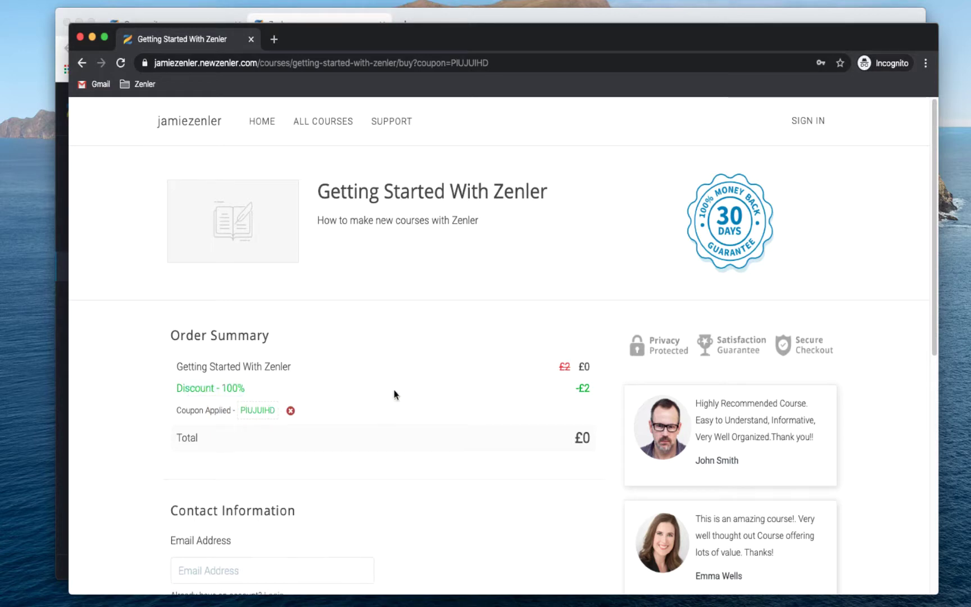
triple_click(574, 439)
click(591, 437)
triple_click(524, 437)
click(581, 439)
scroll(470, 427, down, 1)
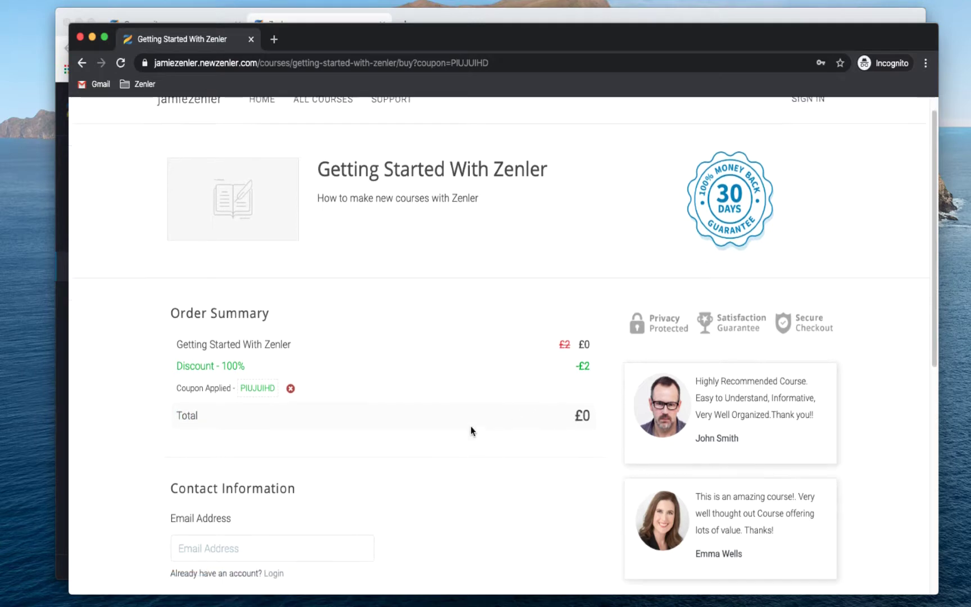
scroll(470, 426, down, 4)
scroll(471, 431, up, 1)
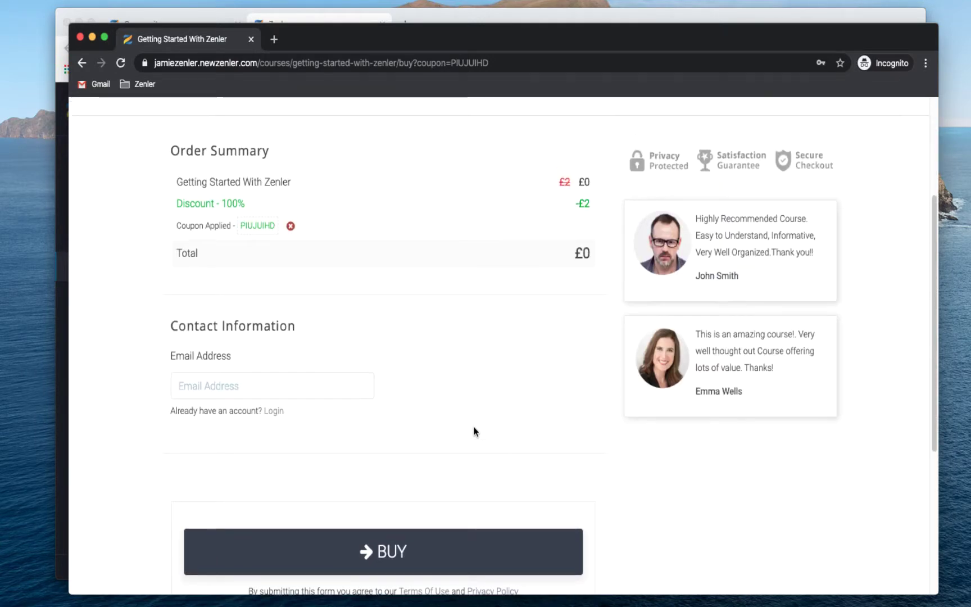